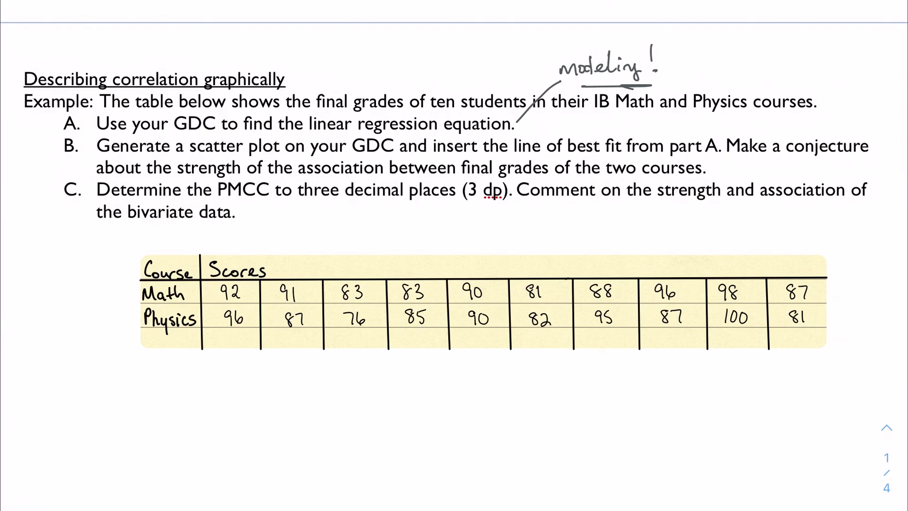
Step: Underline 'scatter plot' in part B of the worksheet with the pen
{"action": "left_click_drag", "start_coordinate": [199, 160], "coordinate": [270, 157]}
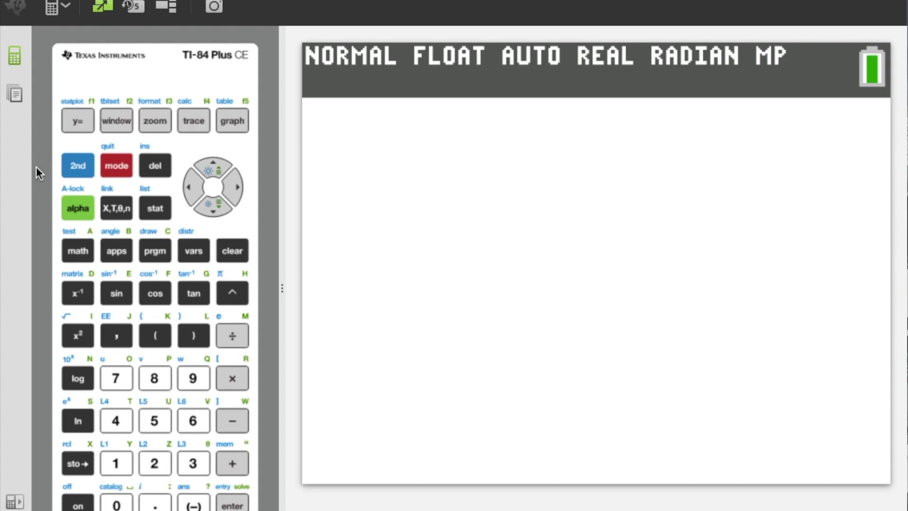
Step: Open the STAT list editor and enter 92, 91, 83, 83, 90 into L1
{"action": "left_click", "coordinate": [165, 206]}
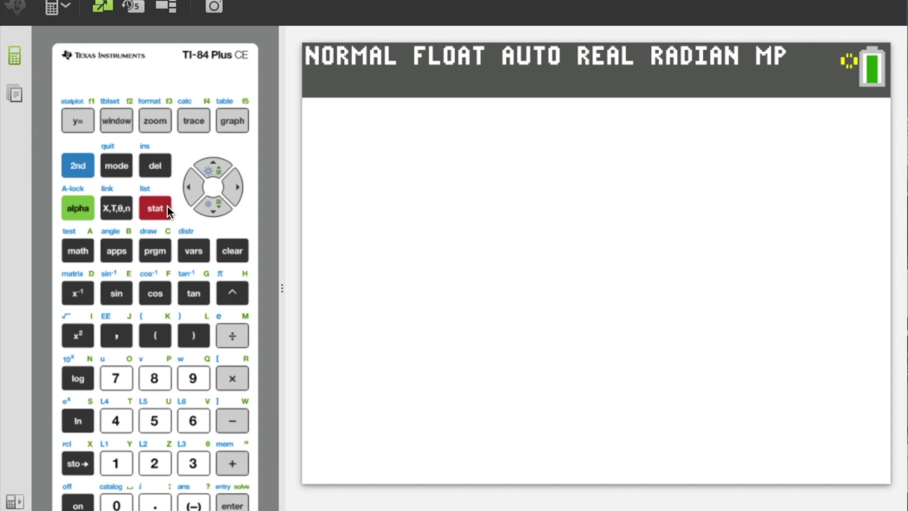
{"action": "key", "text": "Return"}
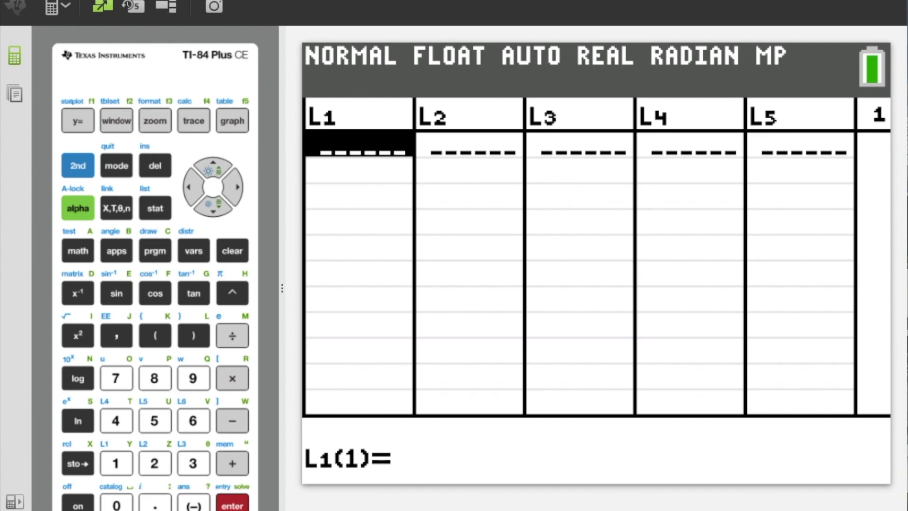
{"action": "type", "text": "92"}
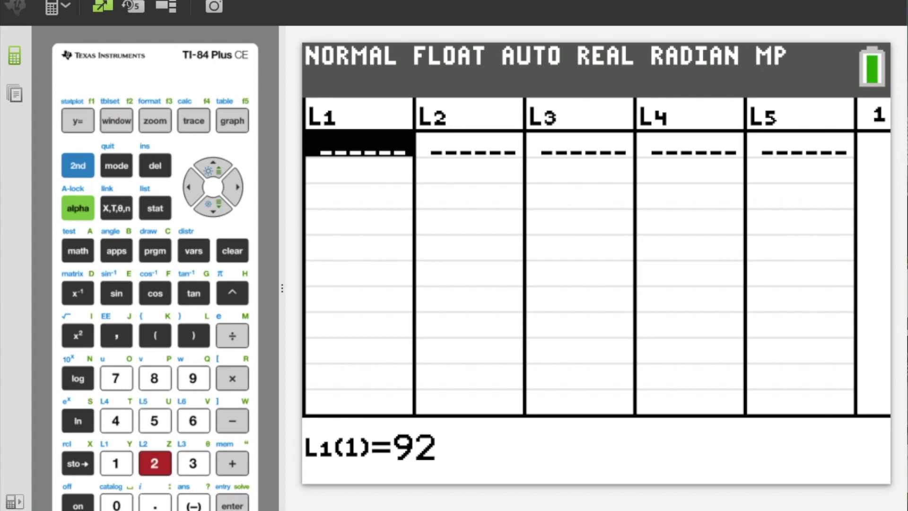
{"action": "key", "text": "Return"}
{"action": "type", "text": "91"}
{"action": "key", "text": "Return"}
{"action": "type", "text": "83"}
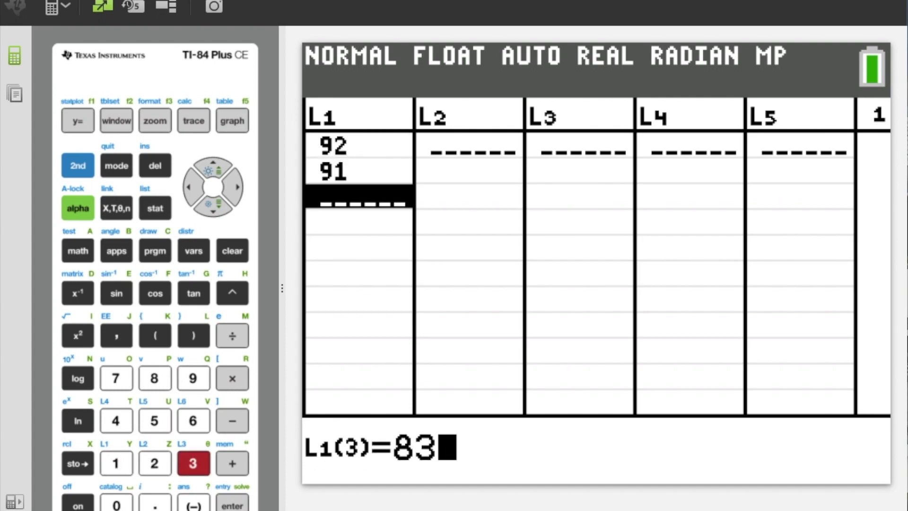
{"action": "key", "text": "Return"}
{"action": "type", "text": "83"}
{"action": "key", "text": "Return"}
{"action": "type", "text": "90"}
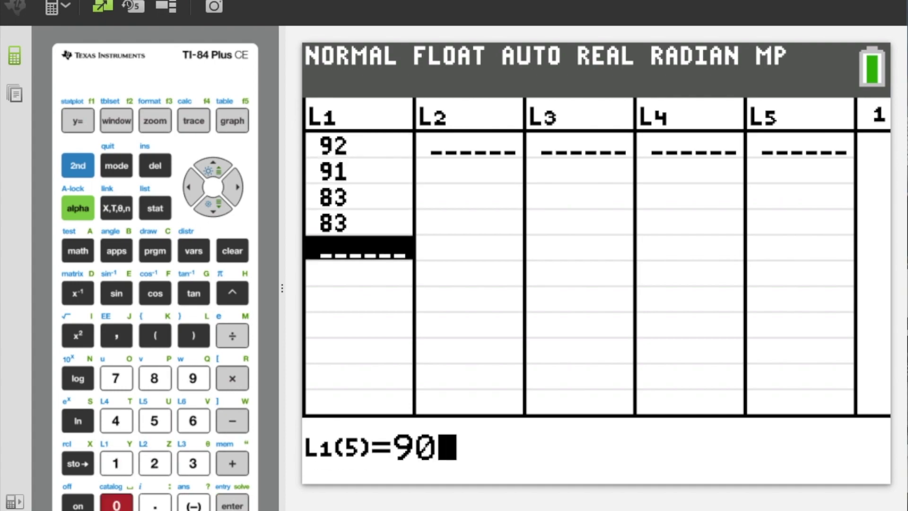
{"action": "key", "text": "Return"}
Step: Enter 81, 88 (correcting row 7), 96, 98 and 87 into L1
{"action": "type", "text": "81"}
{"action": "key", "text": "Return"}
{"action": "type", "text": "8"}
{"action": "key", "text": "Return"}
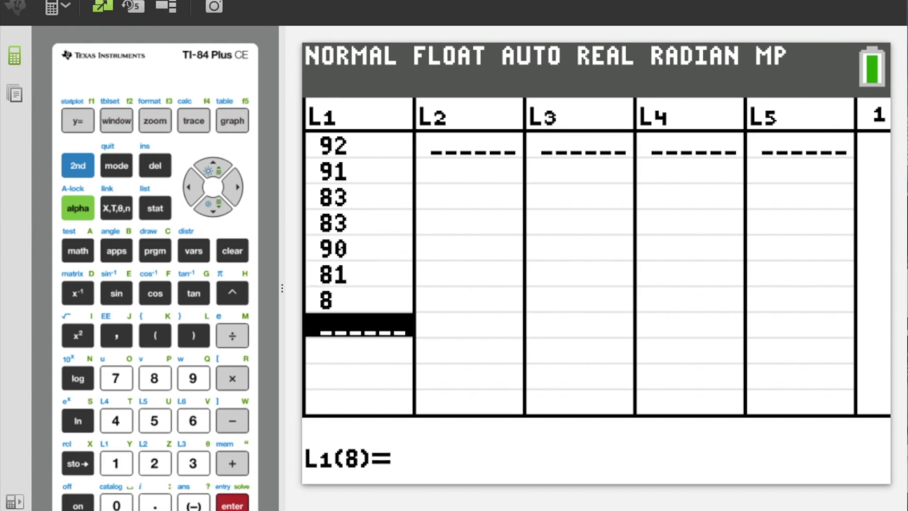
{"action": "left_click", "coordinate": [218, 167]}
{"action": "type", "text": "8"}
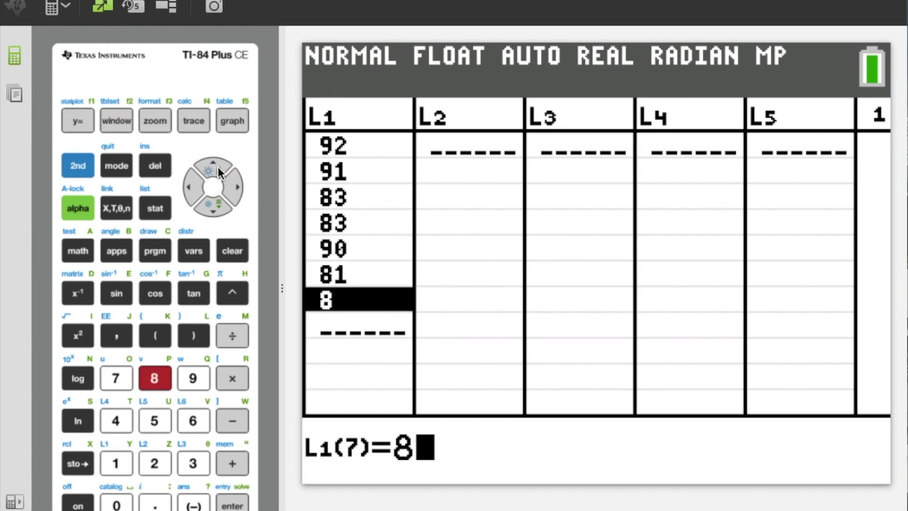
{"action": "type", "text": "8"}
{"action": "key", "text": "Return"}
{"action": "type", "text": "96"}
{"action": "key", "text": "Return"}
{"action": "type", "text": "98"}
{"action": "key", "text": "Return"}
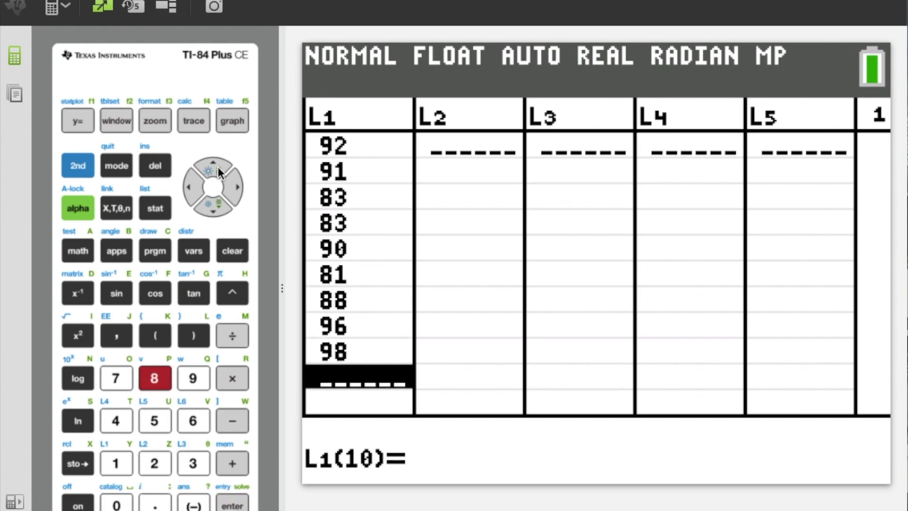
{"action": "type", "text": "87"}
{"action": "key", "text": "Return"}
Step: Move to list L2 and enter the Physics grades 96, 87, 76, 85, 90
{"action": "left_click", "coordinate": [228, 182]}
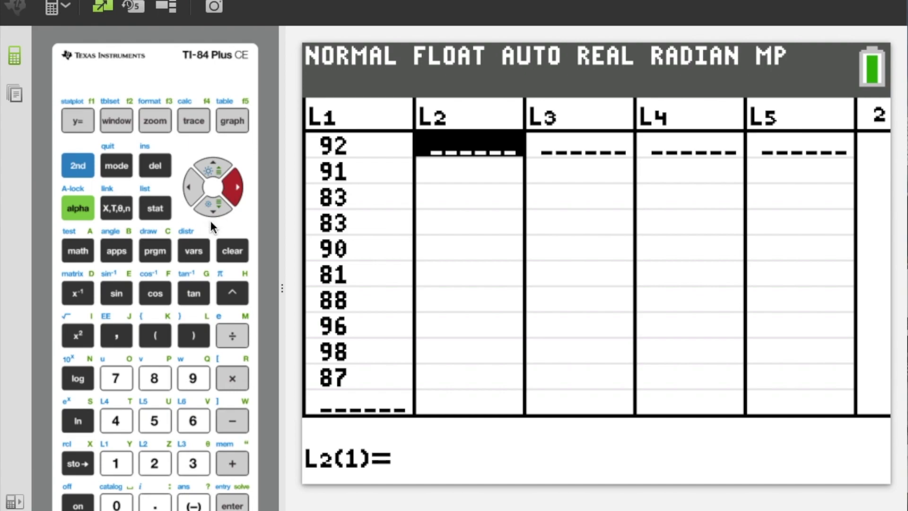
{"action": "type", "text": "96"}
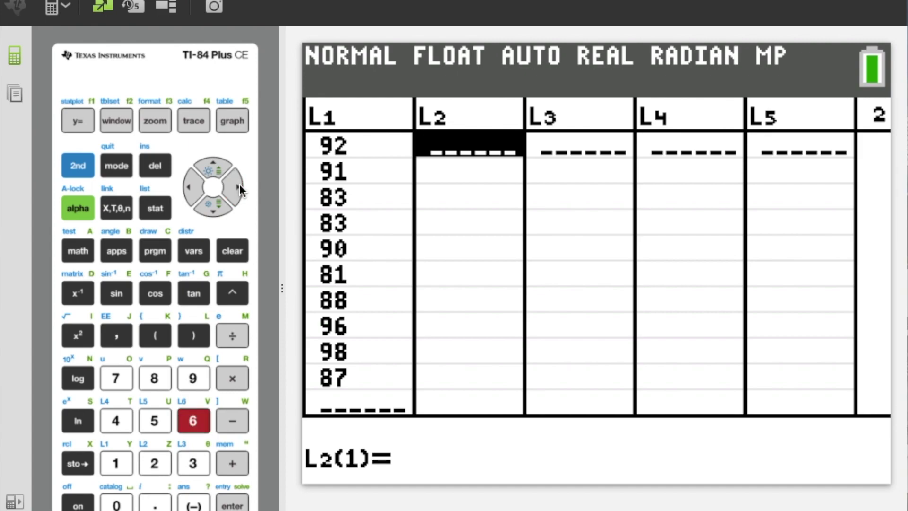
{"action": "key", "text": "Return"}
{"action": "type", "text": "87"}
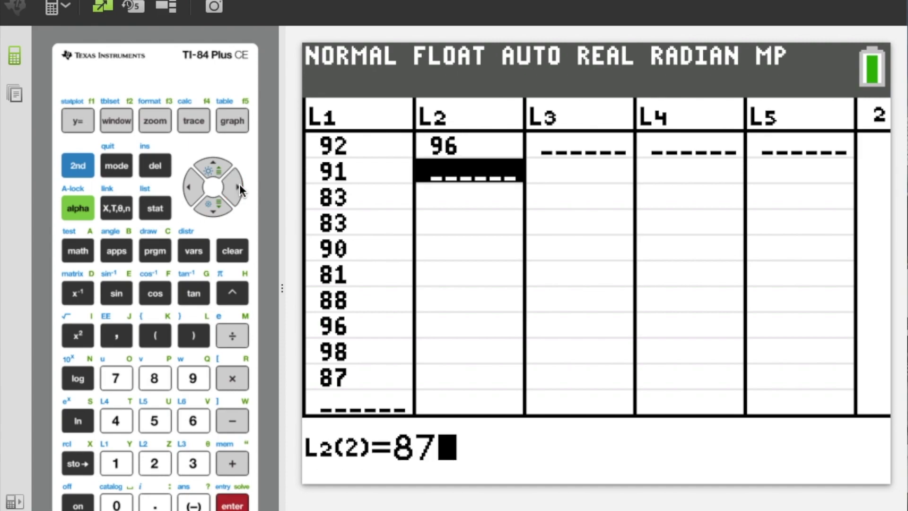
{"action": "key", "text": "Return"}
{"action": "type", "text": "76"}
{"action": "key", "text": "Return"}
{"action": "type", "text": "85"}
{"action": "key", "text": "Return"}
{"action": "type", "text": "90"}
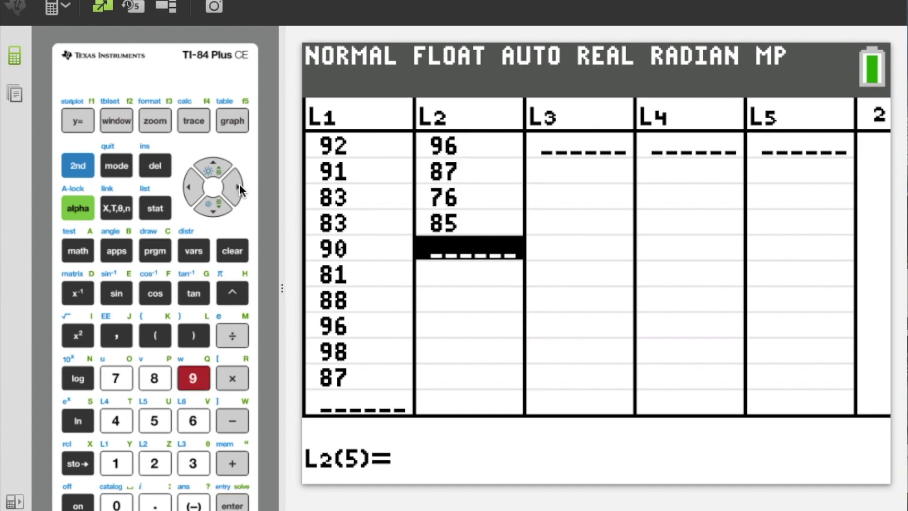
{"action": "key", "text": "Return"}
Step: Enter the remaining Physics grades 82, 95, 87, 100 and 81 into L2
{"action": "type", "text": "82"}
{"action": "key", "text": "Return"}
{"action": "type", "text": "95"}
{"action": "key", "text": "Return"}
{"action": "type", "text": "87"}
{"action": "key", "text": "Return"}
{"action": "type", "text": "100"}
{"action": "key", "text": "Return"}
{"action": "type", "text": "81"}
{"action": "key", "text": "Return"}
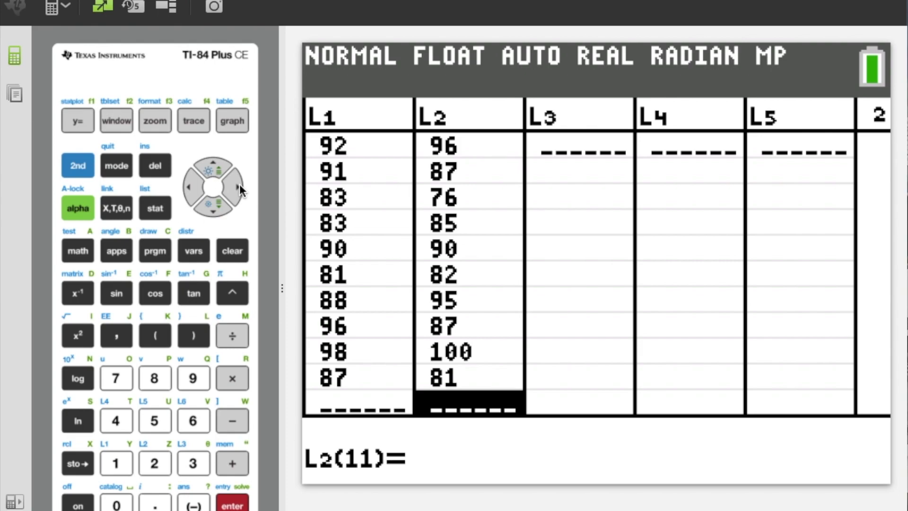
Step: Switch to the STAT CALC menu and scroll down through the regression types
{"action": "left_click", "coordinate": [160, 208]}
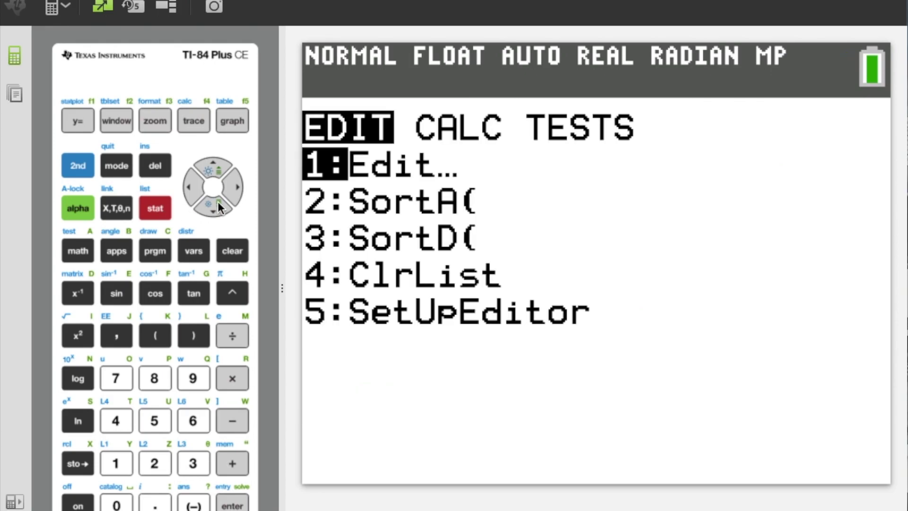
{"action": "left_click", "coordinate": [229, 198]}
{"action": "left_click", "coordinate": [237, 187]}
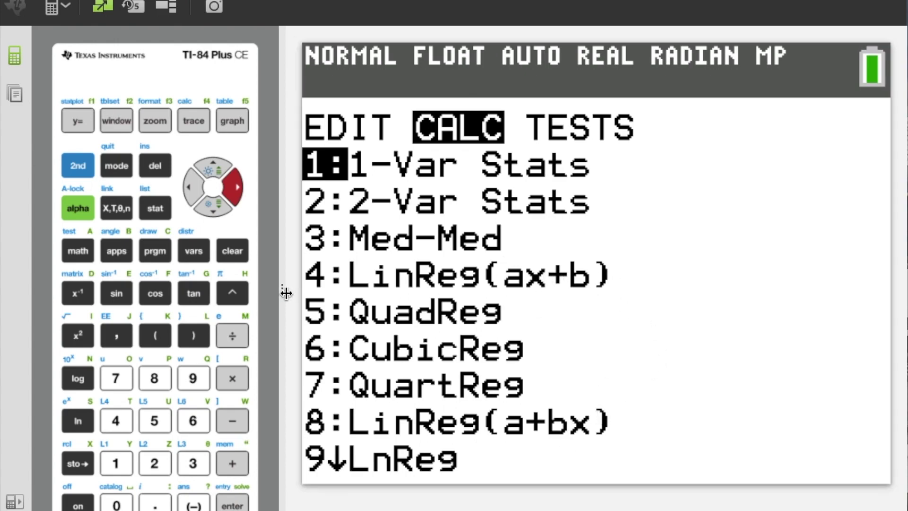
{"action": "left_click", "coordinate": [219, 207]}
{"action": "left_click", "coordinate": [219, 207]}
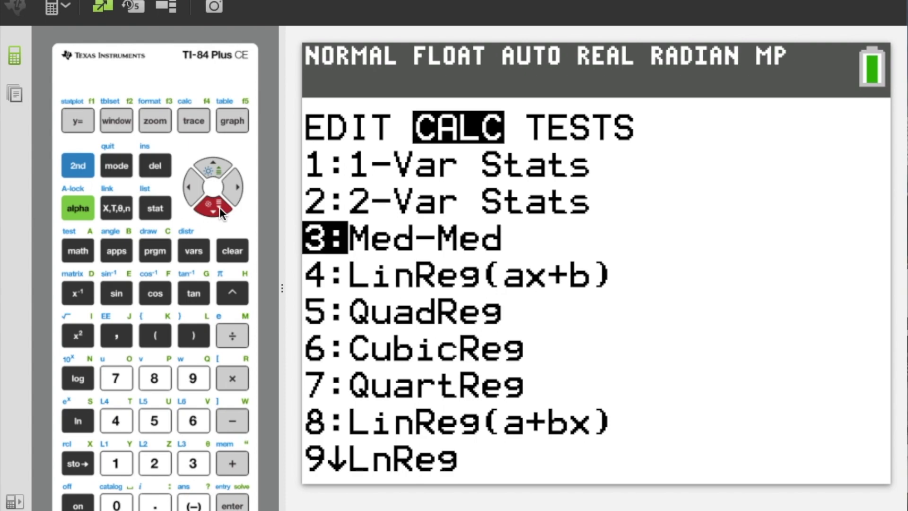
{"action": "left_click", "coordinate": [212, 212]}
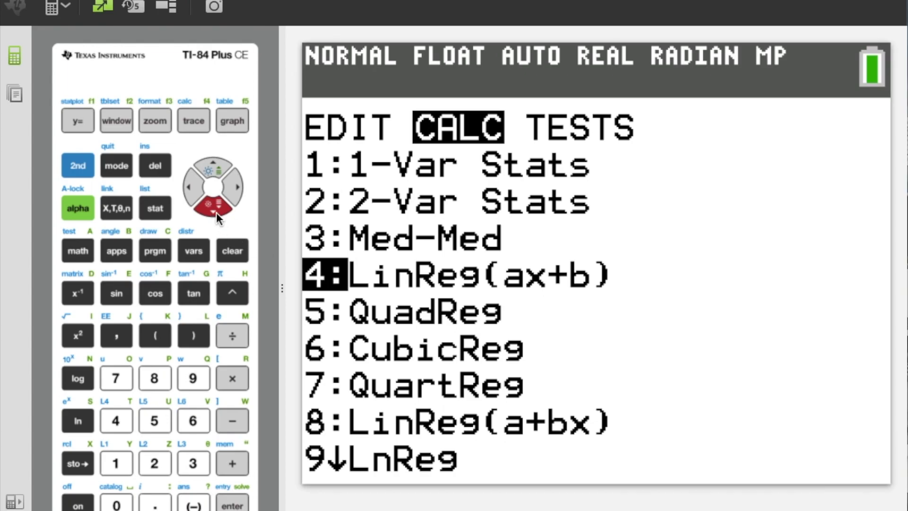
{"action": "left_click", "coordinate": [217, 212]}
{"action": "left_click", "coordinate": [216, 212]}
{"action": "left_click", "coordinate": [216, 212]}
{"action": "left_click", "coordinate": [216, 212]}
{"action": "left_click", "coordinate": [216, 212]}
{"action": "left_click", "coordinate": [216, 211]}
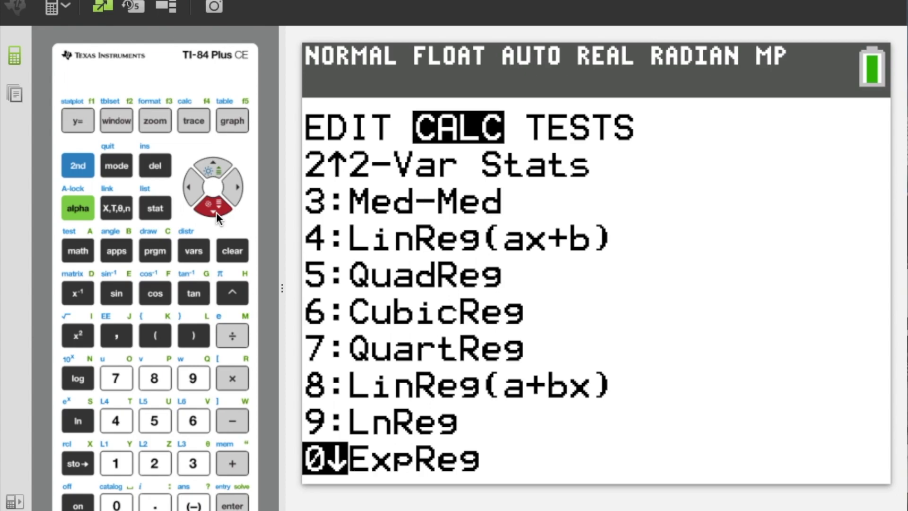
{"action": "left_click", "coordinate": [216, 212]}
{"action": "left_click", "coordinate": [217, 212]}
{"action": "left_click", "coordinate": [217, 213]}
{"action": "left_click", "coordinate": [216, 212]}
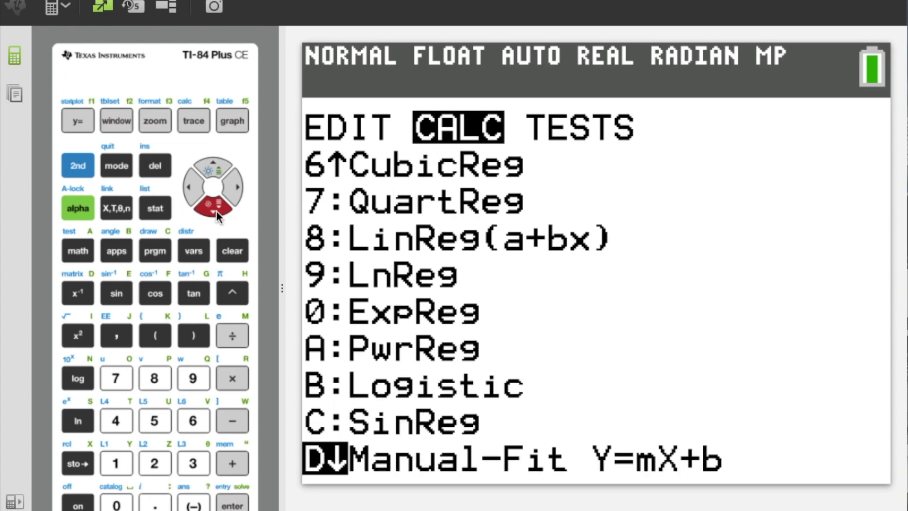
Step: Go back to 4:LinReg(ax+b) and open its setup screen
{"action": "left_click", "coordinate": [208, 164]}
{"action": "left_click", "coordinate": [208, 165]}
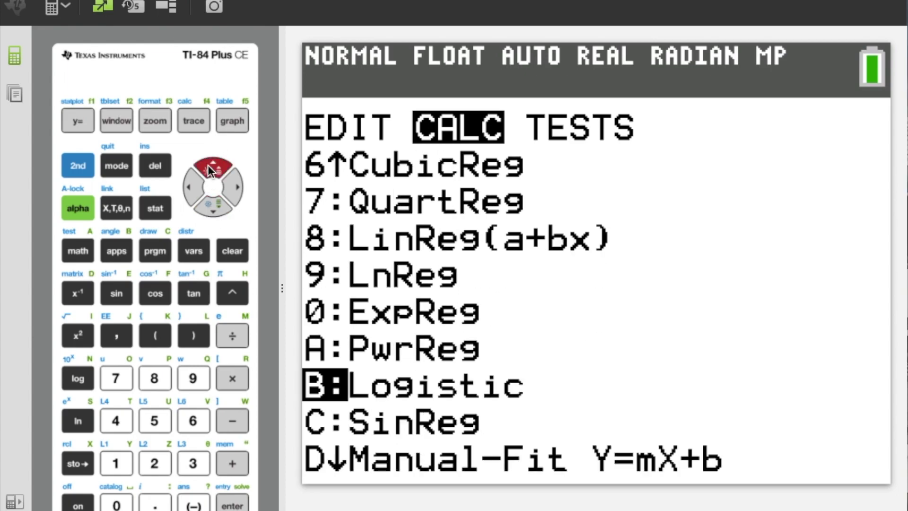
{"action": "left_click", "coordinate": [208, 165]}
{"action": "left_click", "coordinate": [208, 165]}
{"action": "left_click", "coordinate": [208, 164]}
{"action": "left_click", "coordinate": [208, 165]}
{"action": "left_click", "coordinate": [208, 165]}
{"action": "left_click", "coordinate": [208, 165]}
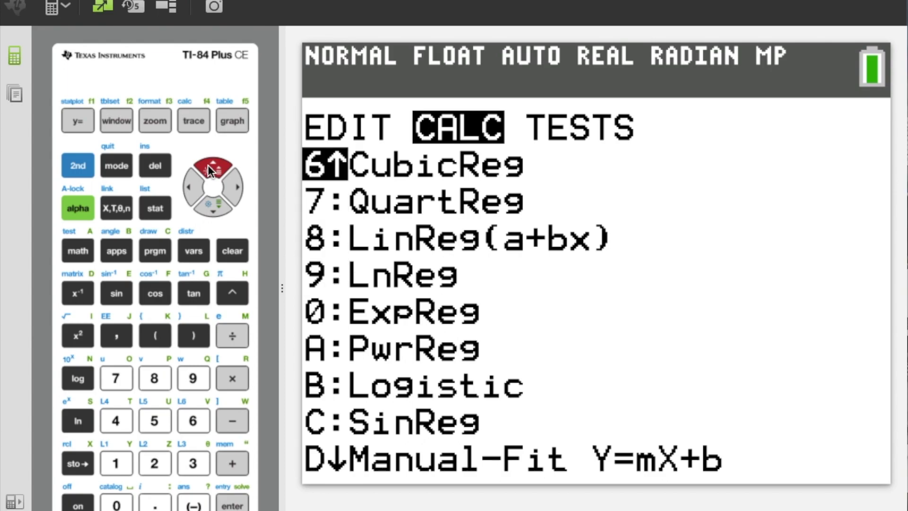
{"action": "left_click", "coordinate": [207, 165]}
{"action": "left_click", "coordinate": [208, 164]}
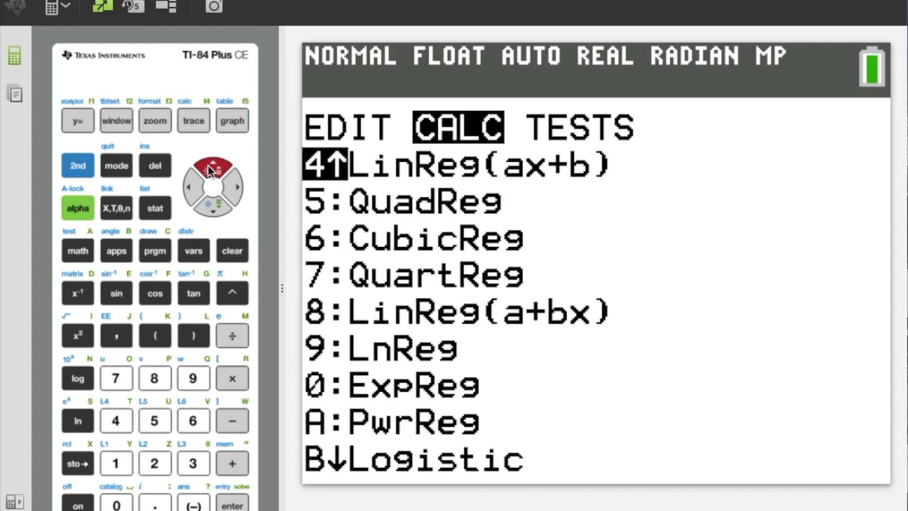
{"action": "left_click", "coordinate": [208, 164]}
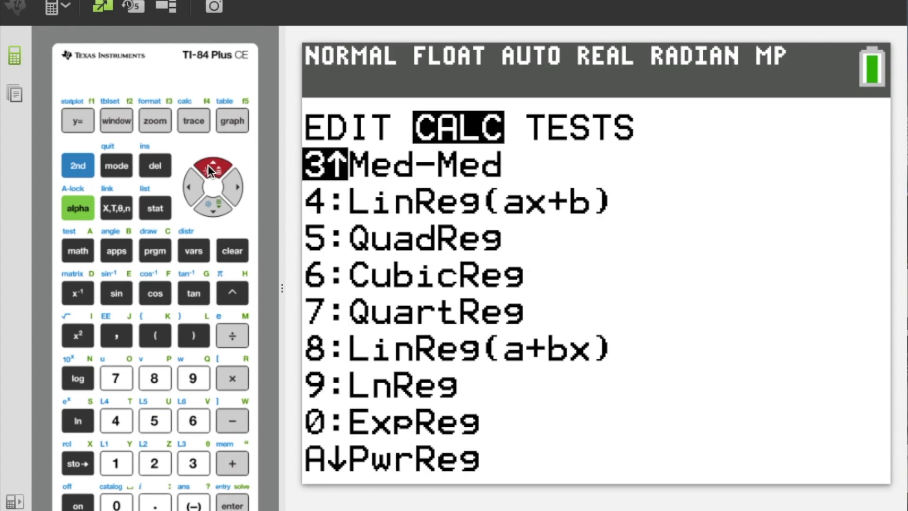
{"action": "left_click", "coordinate": [208, 165]}
{"action": "left_click", "coordinate": [222, 210]}
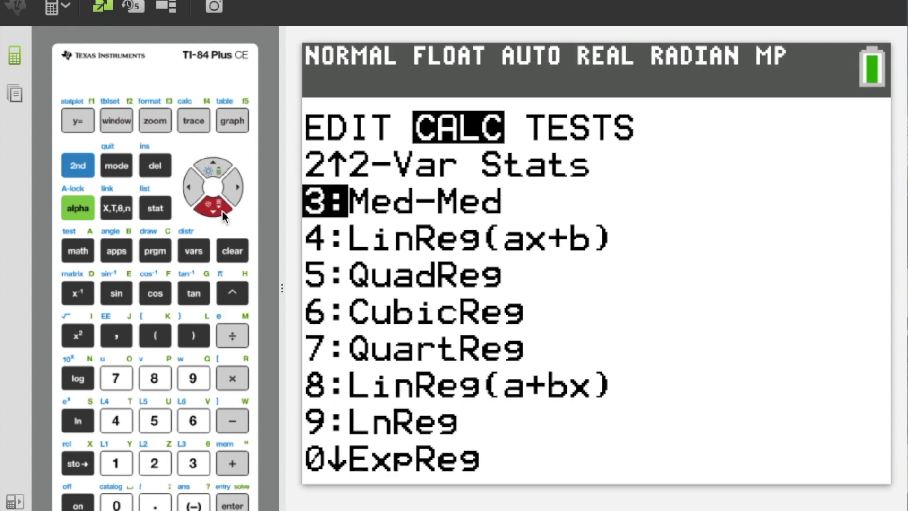
{"action": "left_click", "coordinate": [223, 211]}
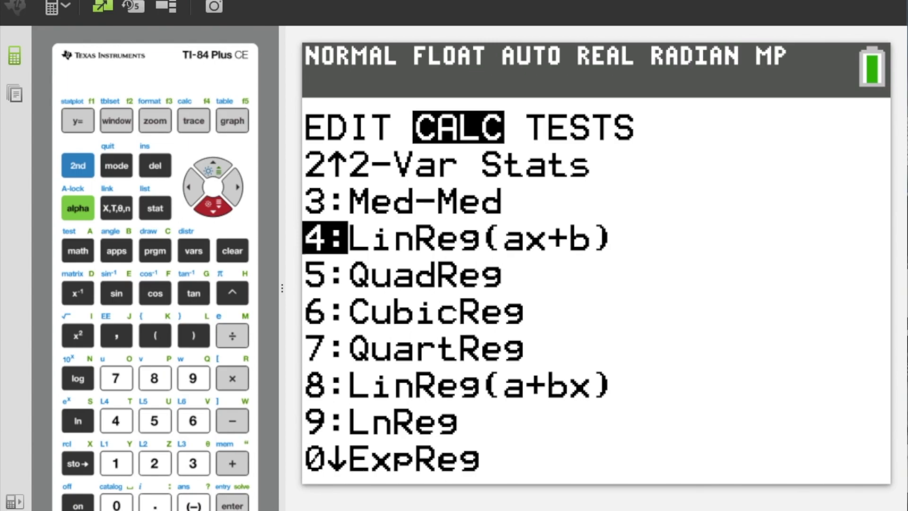
{"action": "key", "text": "Return"}
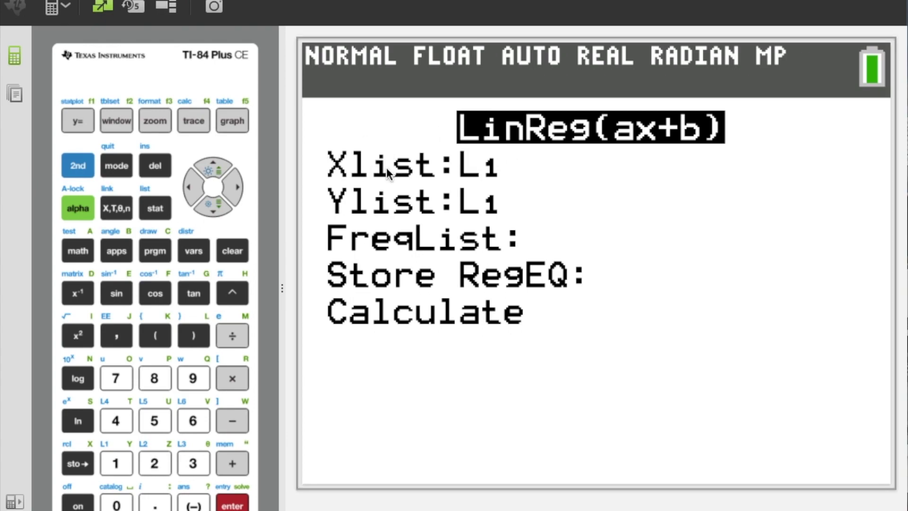
Step: Set L2 as the Ylist and calculate LinReg(ax+b): a=0.9473499473, b=3.680589681, r=0.7144653052
{"action": "left_click", "coordinate": [211, 207]}
{"action": "left_click", "coordinate": [80, 168]}
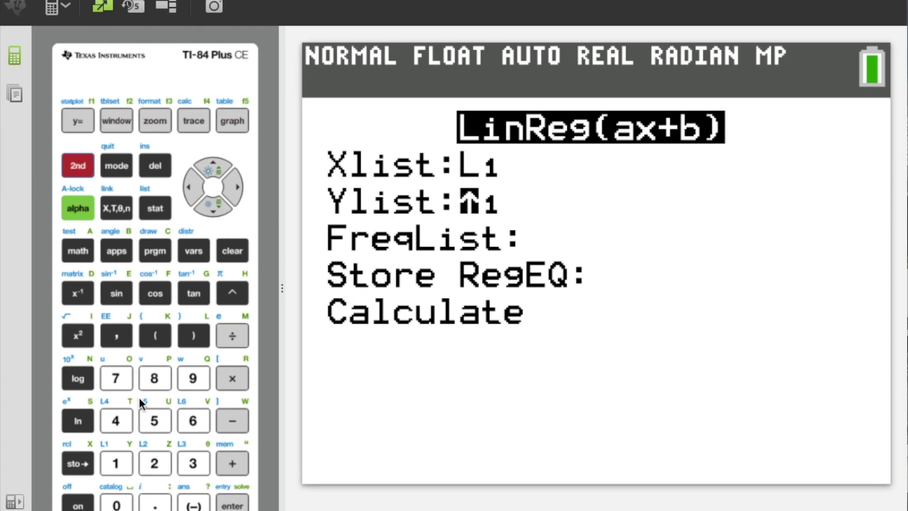
{"action": "left_click", "coordinate": [152, 463]}
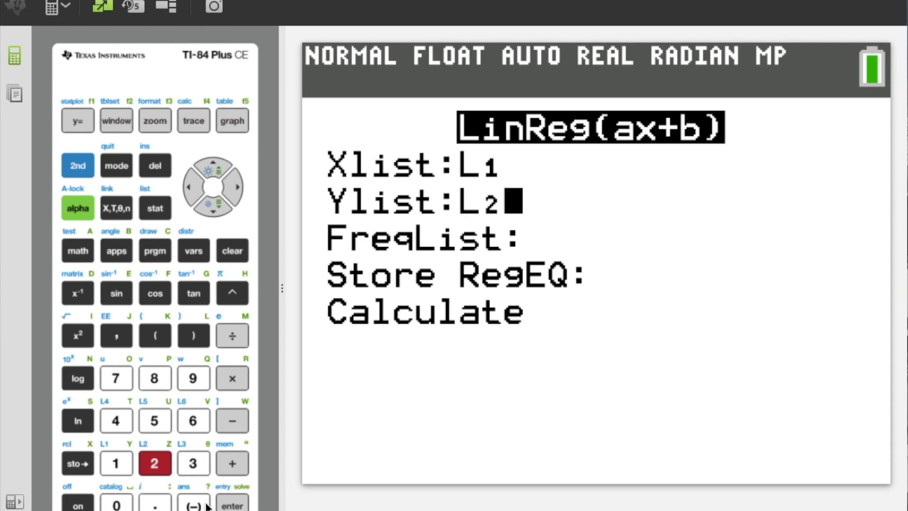
{"action": "left_click", "coordinate": [216, 208]}
{"action": "left_click", "coordinate": [217, 210]}
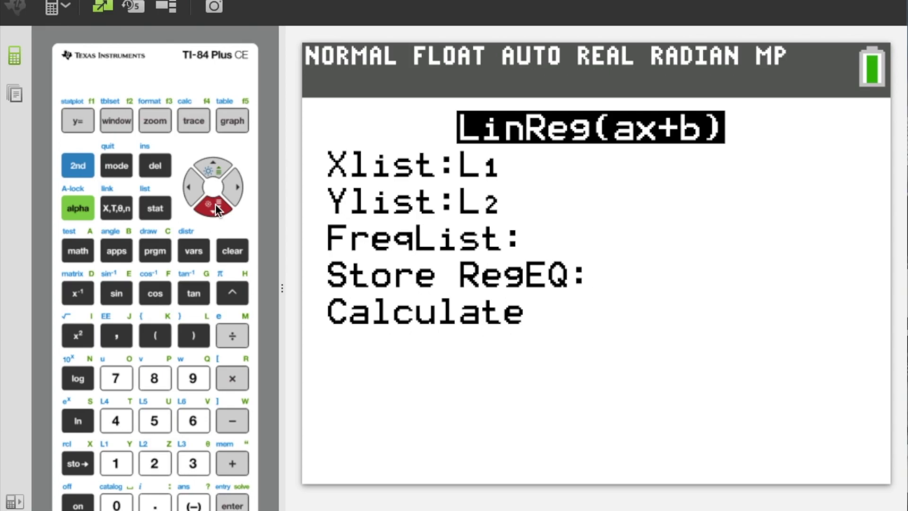
{"action": "left_click", "coordinate": [216, 209]}
{"action": "left_click", "coordinate": [232, 505]}
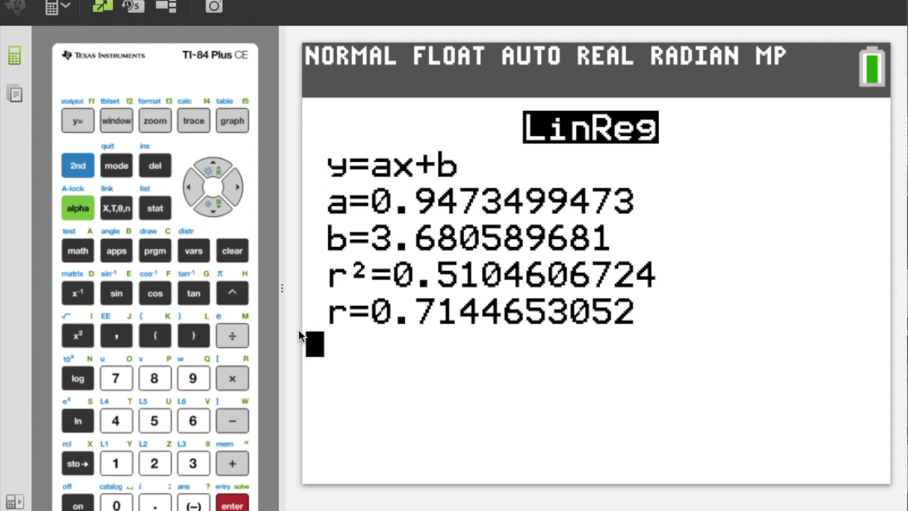
Step: Reopen 4:LinReg(ax+b) from STAT CALC and move to the Store RegEQ field
{"action": "left_click", "coordinate": [150, 210]}
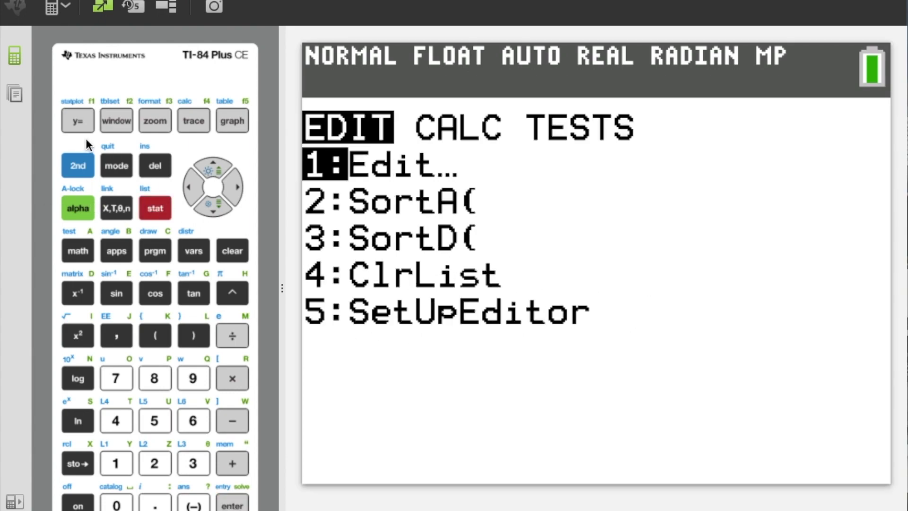
{"action": "left_click", "coordinate": [233, 188]}
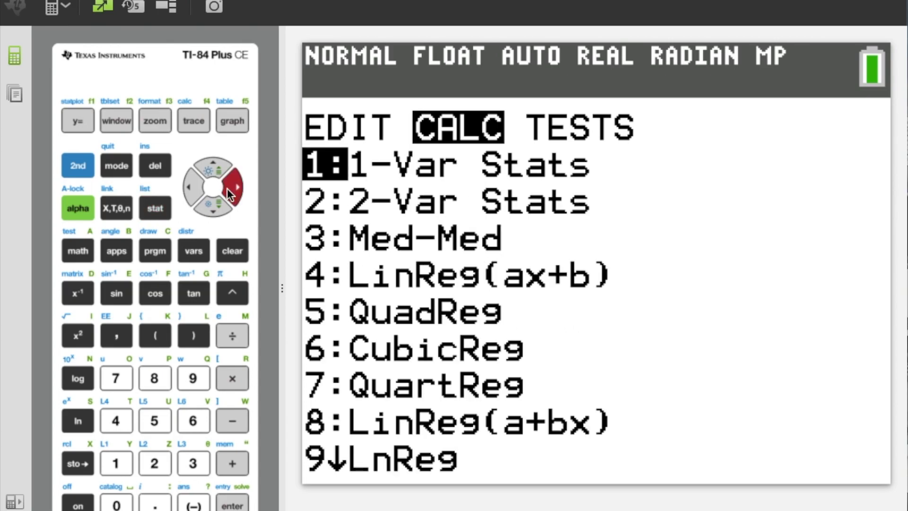
{"action": "left_click", "coordinate": [210, 210]}
{"action": "left_click", "coordinate": [211, 209]}
{"action": "left_click", "coordinate": [211, 209]}
{"action": "left_click", "coordinate": [210, 209]}
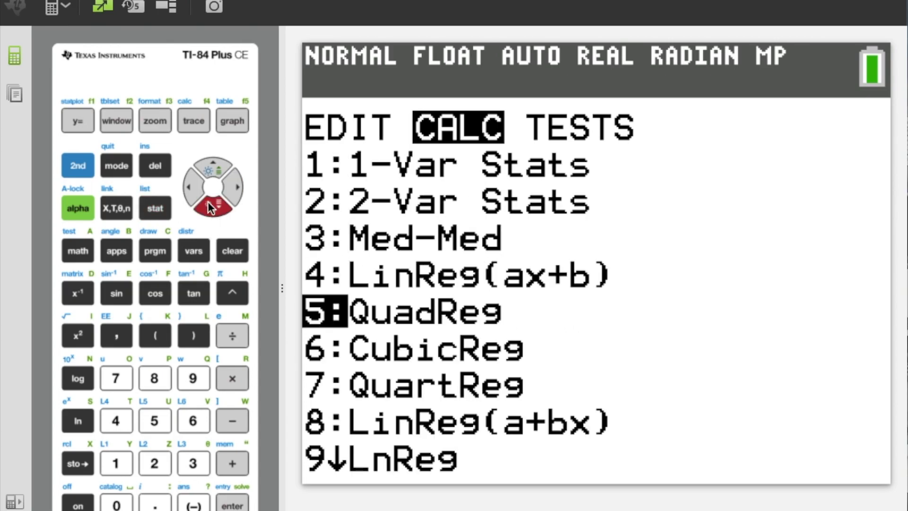
{"action": "left_click", "coordinate": [232, 504]}
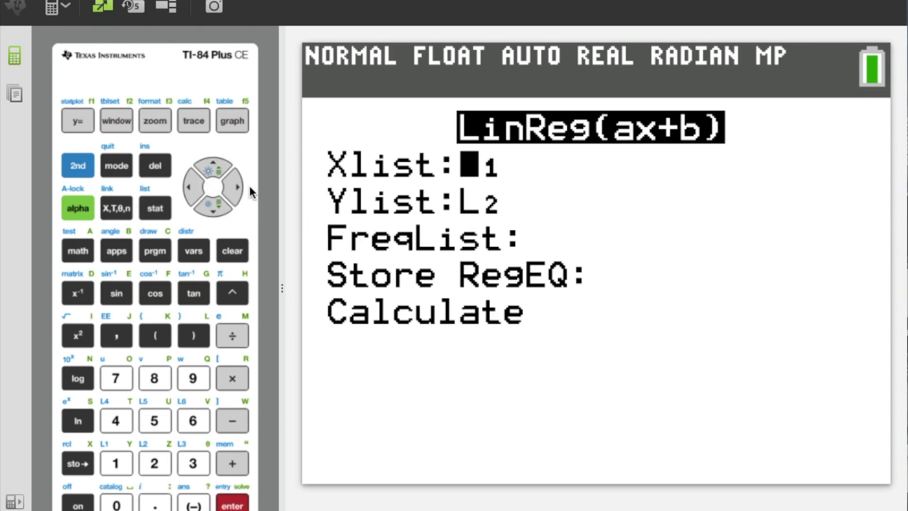
{"action": "left_click", "coordinate": [222, 204]}
{"action": "left_click", "coordinate": [223, 203]}
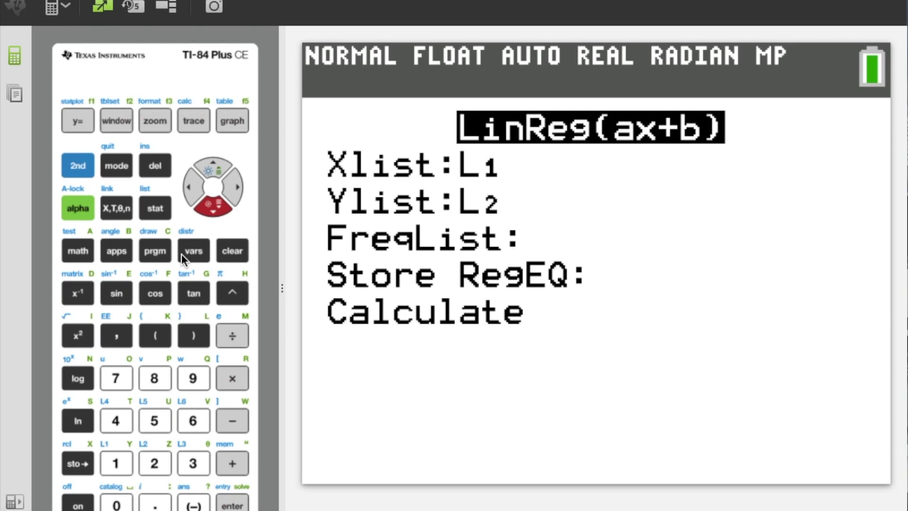
Step: Store the regression equation in Y1 from VARS Y-VARS and recalculate
{"action": "left_click", "coordinate": [201, 257]}
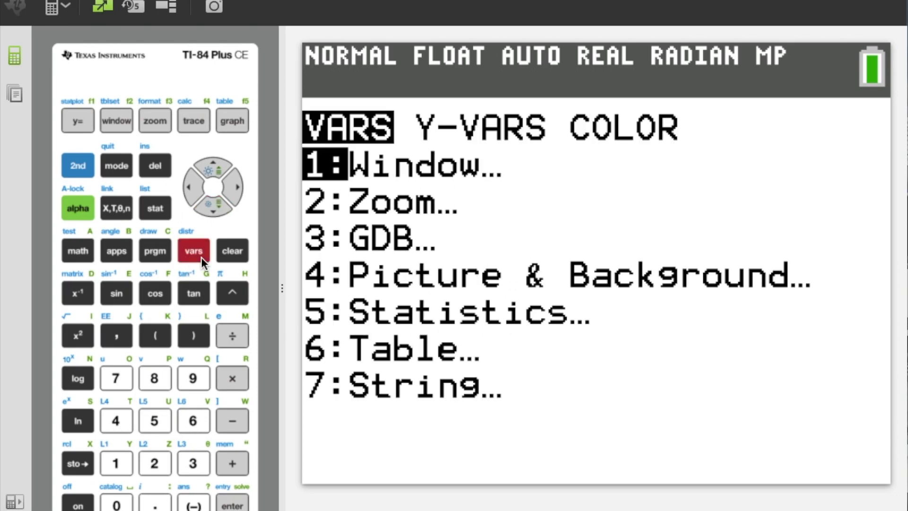
{"action": "left_click", "coordinate": [235, 189]}
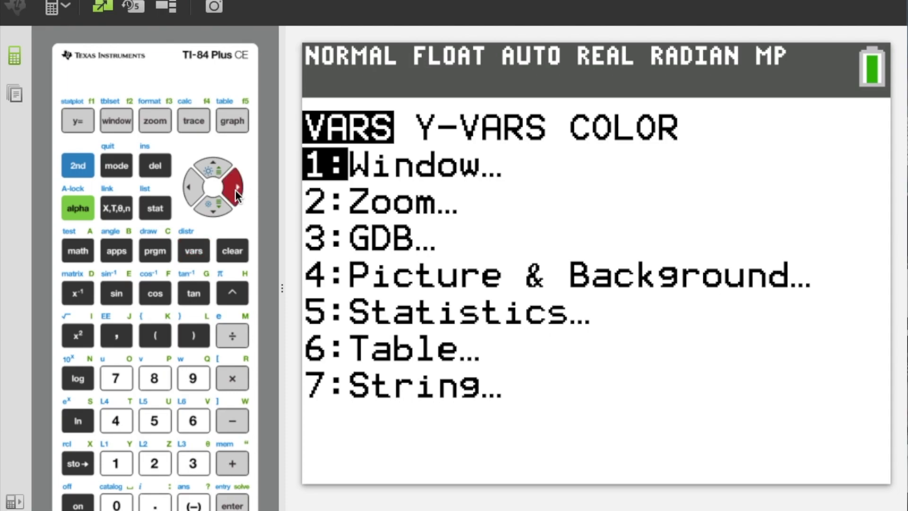
{"action": "left_click", "coordinate": [233, 503]}
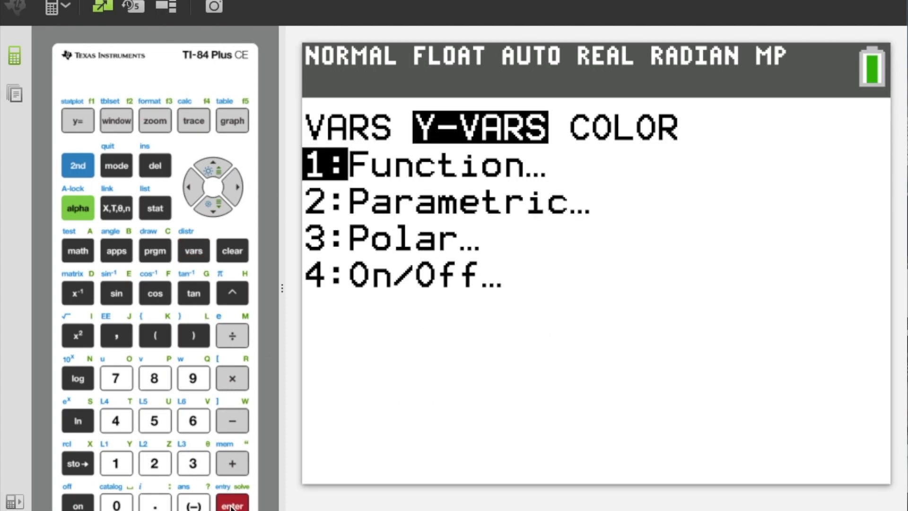
{"action": "left_click", "coordinate": [244, 506]}
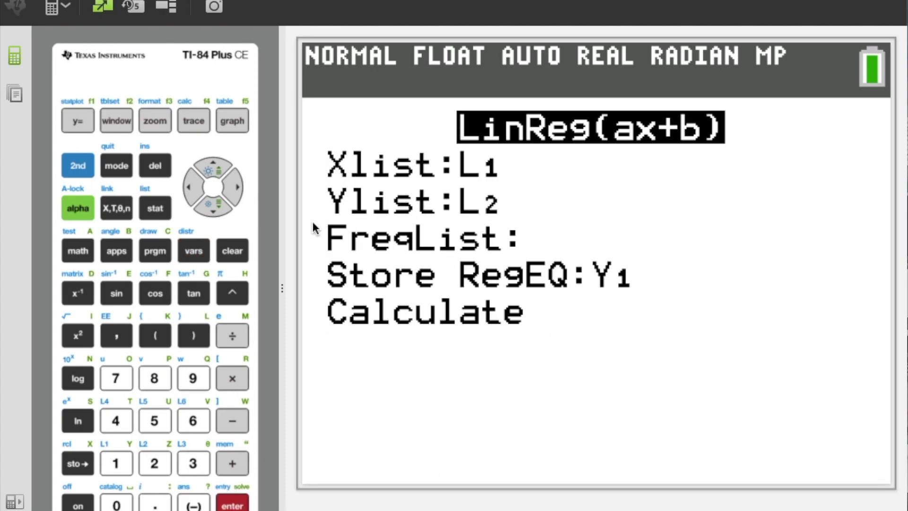
{"action": "left_click", "coordinate": [214, 208]}
{"action": "left_click", "coordinate": [232, 505]}
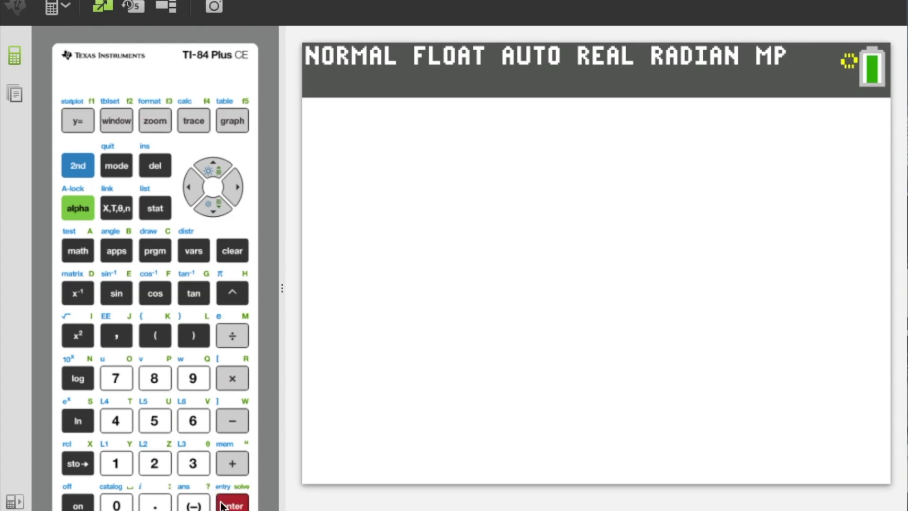
Step: Confirm Y1 holds 0.9473…X+3.68… and turn Plot1 on as an L1/L2 scatter plot
{"action": "left_click", "coordinate": [77, 122]}
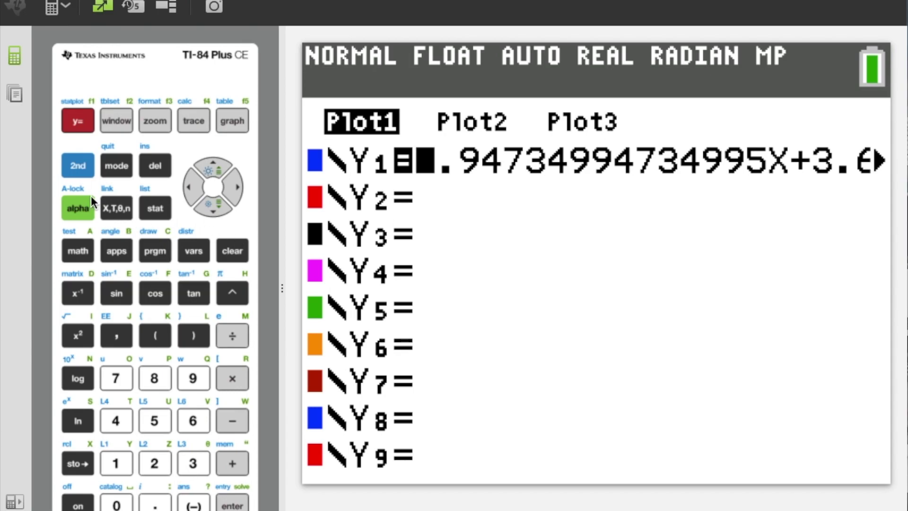
{"action": "left_click", "coordinate": [77, 165]}
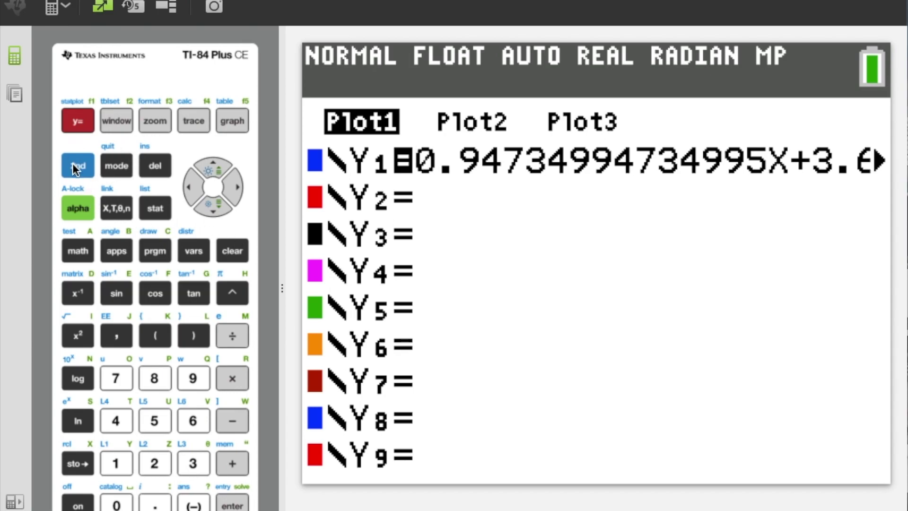
{"action": "left_click", "coordinate": [83, 127]}
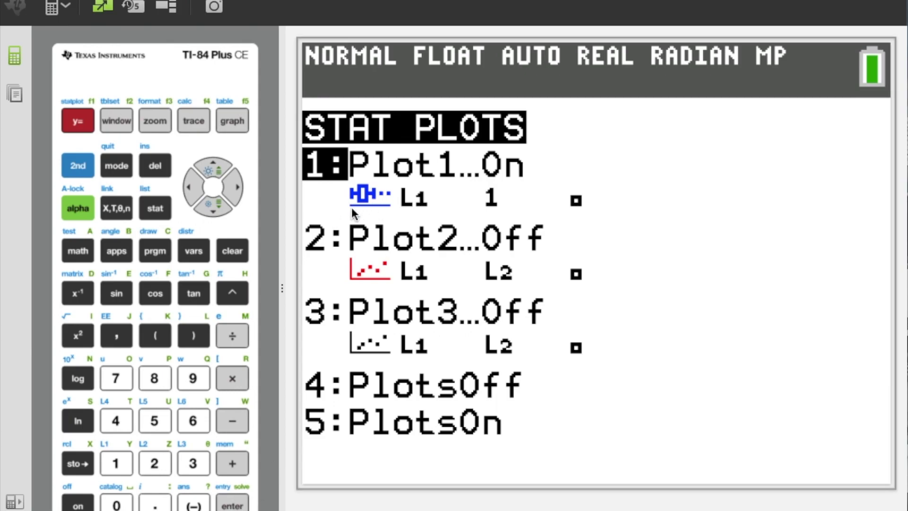
{"action": "left_click", "coordinate": [232, 505]}
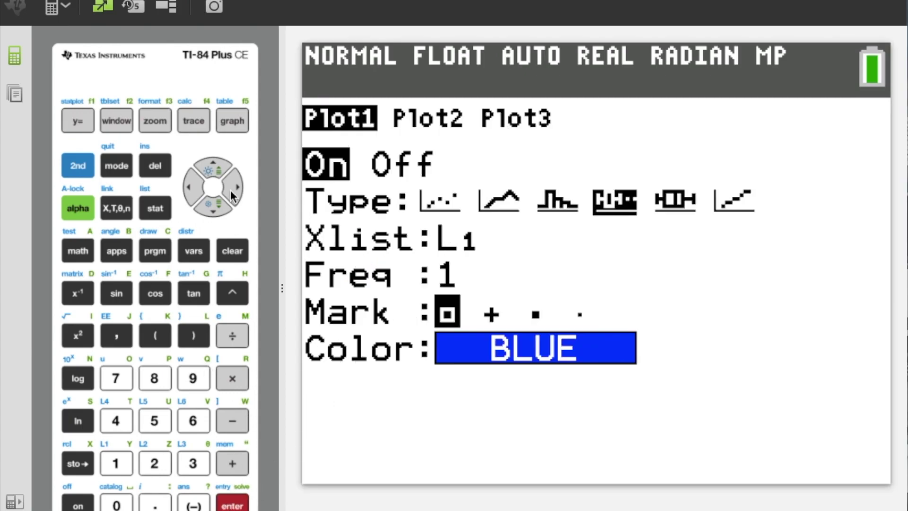
{"action": "left_click", "coordinate": [212, 208]}
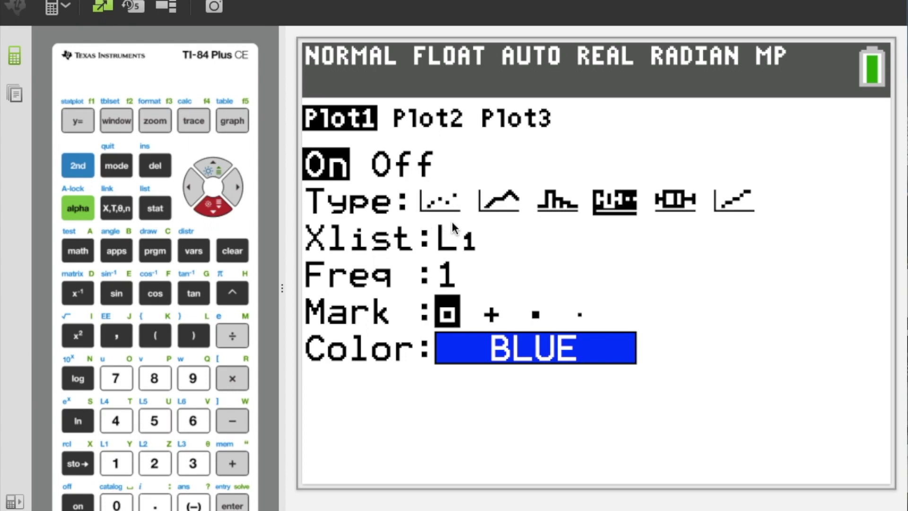
{"action": "key", "text": "Return"}
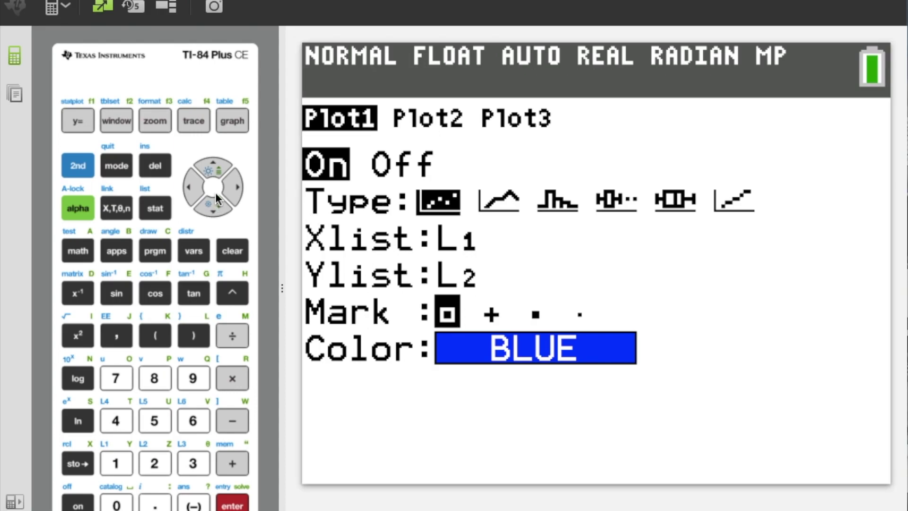
Step: Graph the grade points and Y1 regression line using ZoomStat
{"action": "left_click", "coordinate": [164, 129]}
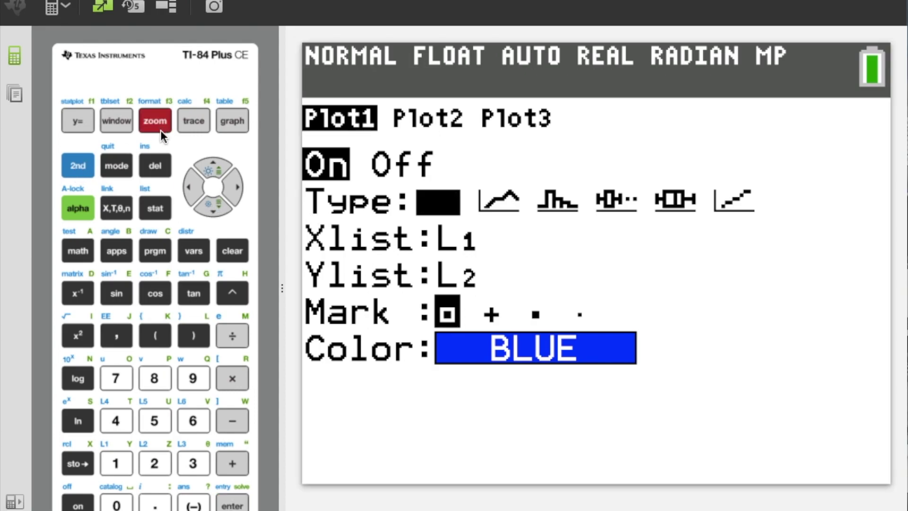
{"action": "left_click", "coordinate": [194, 378]}
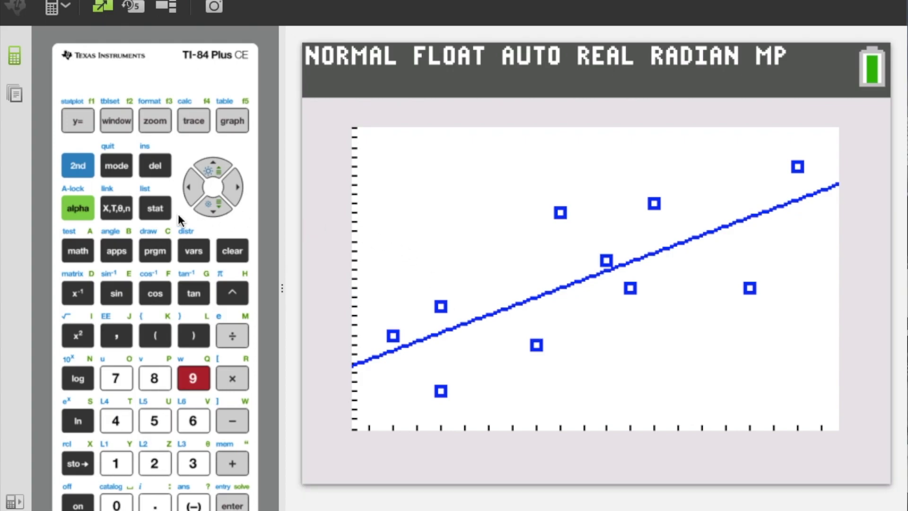
{"action": "left_click", "coordinate": [163, 211]}
Step: Recalculate LinReg(ax+b) to show a=0.9473499473, b=3.680589681, r²=0.5104606724, r=0.7144653052
{"action": "left_click", "coordinate": [227, 188]}
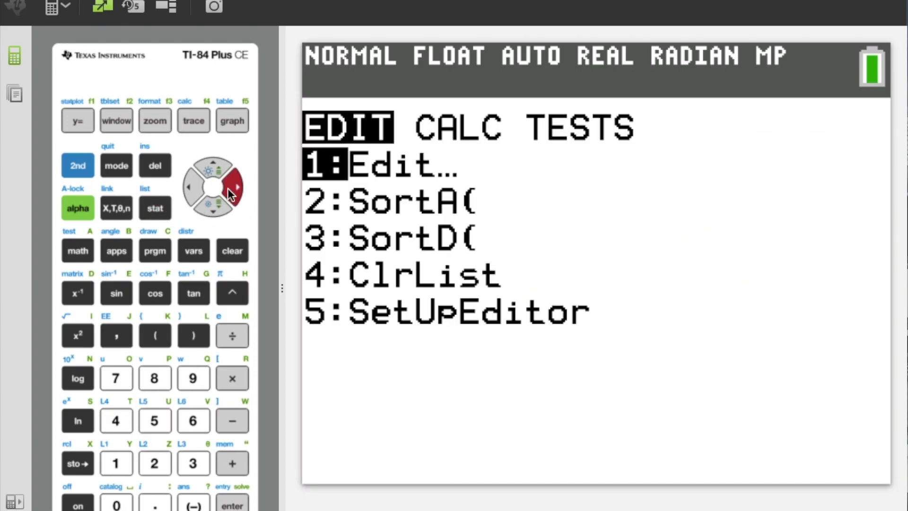
{"action": "left_click", "coordinate": [207, 209]}
{"action": "left_click", "coordinate": [207, 209]}
{"action": "left_click", "coordinate": [208, 209]}
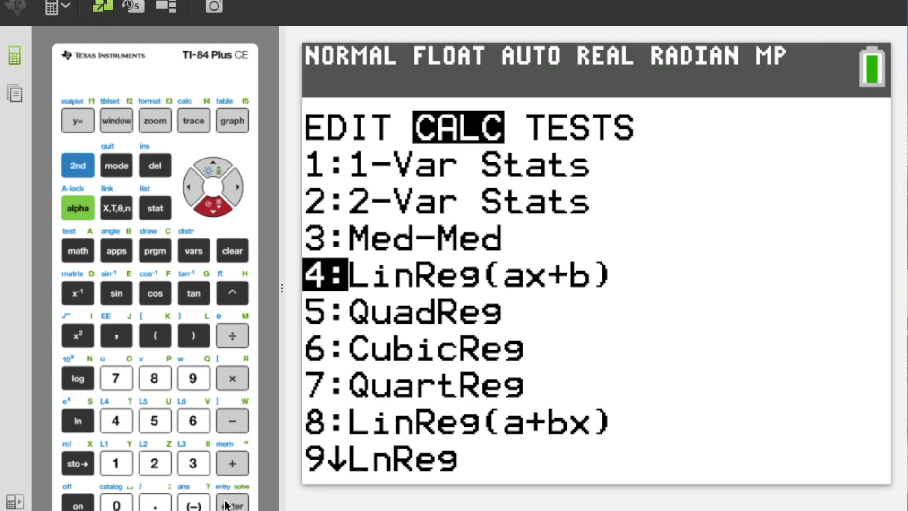
{"action": "key", "text": "Return"}
{"action": "left_click", "coordinate": [215, 210]}
{"action": "left_click", "coordinate": [215, 209]}
{"action": "left_click", "coordinate": [215, 209]}
{"action": "left_click", "coordinate": [215, 209]}
{"action": "key", "text": "Return"}
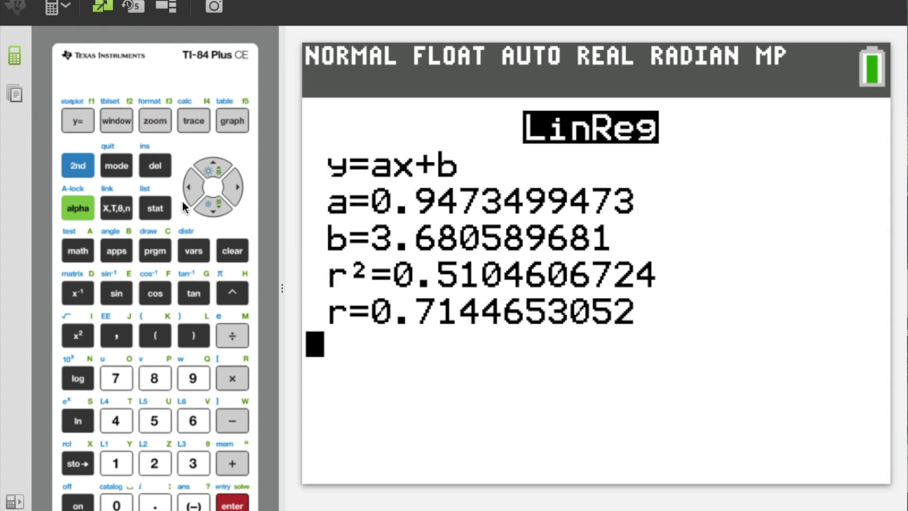
Step: Run DiagnosticOn from the CATALOG so the home screen shows Done
{"action": "left_click", "coordinate": [87, 172]}
{"action": "left_click", "coordinate": [126, 505]}
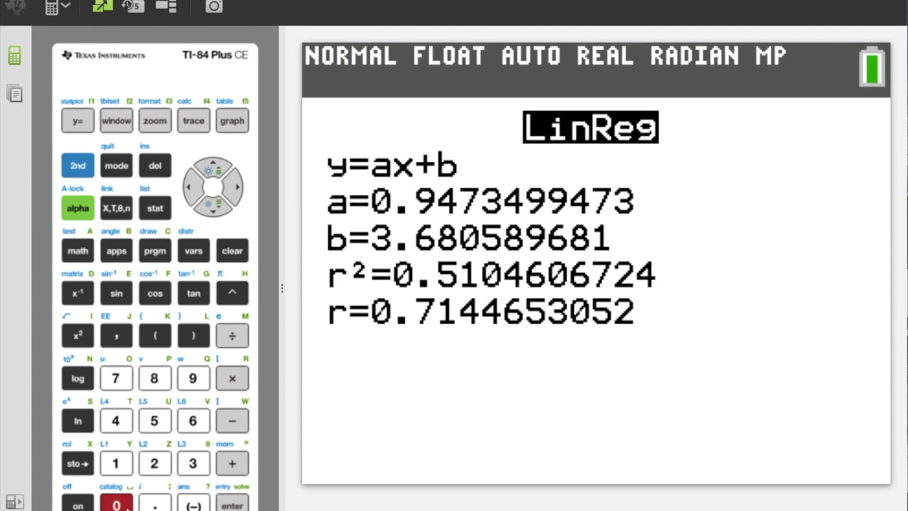
{"action": "left_click", "coordinate": [219, 209]}
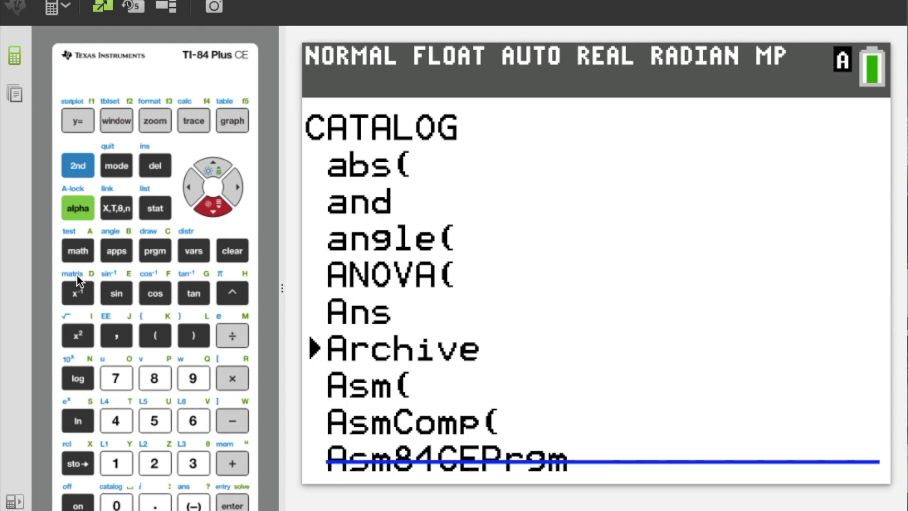
{"action": "left_click", "coordinate": [78, 295]}
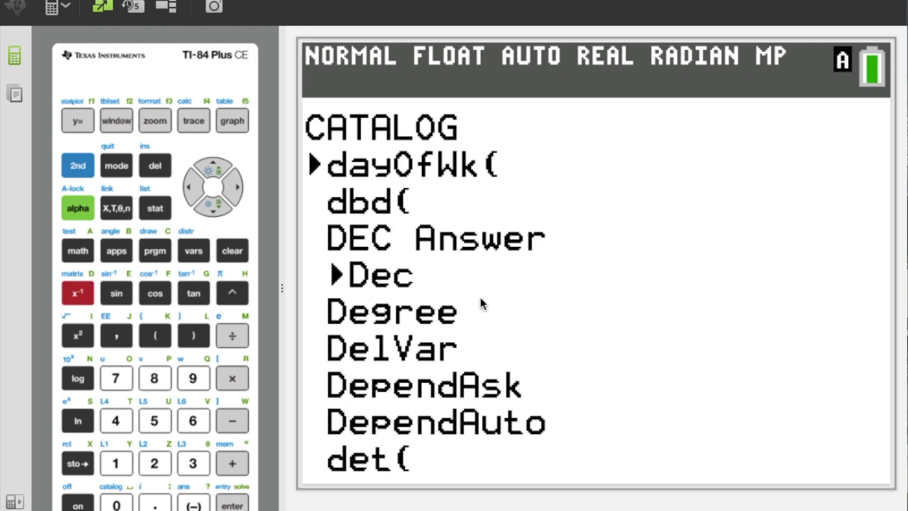
{"action": "left_click", "coordinate": [224, 212]}
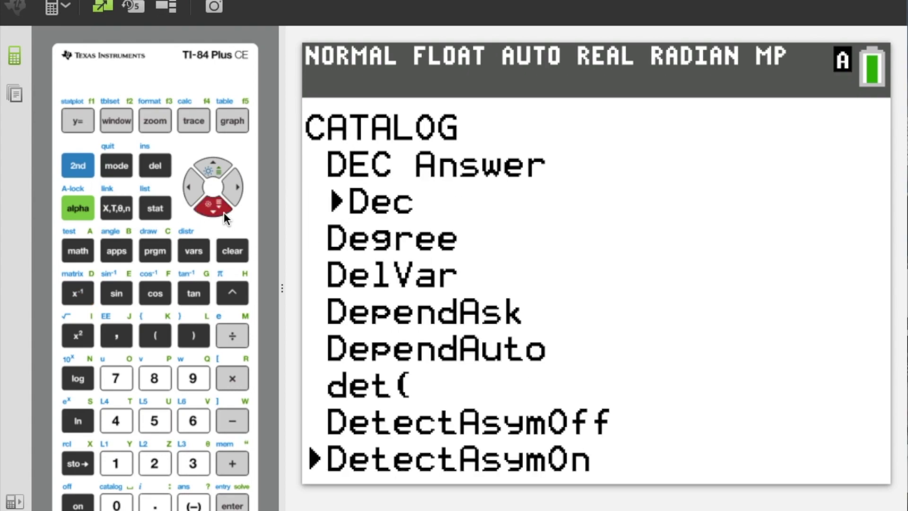
{"action": "left_click", "coordinate": [224, 212]}
{"action": "left_click", "coordinate": [223, 211]}
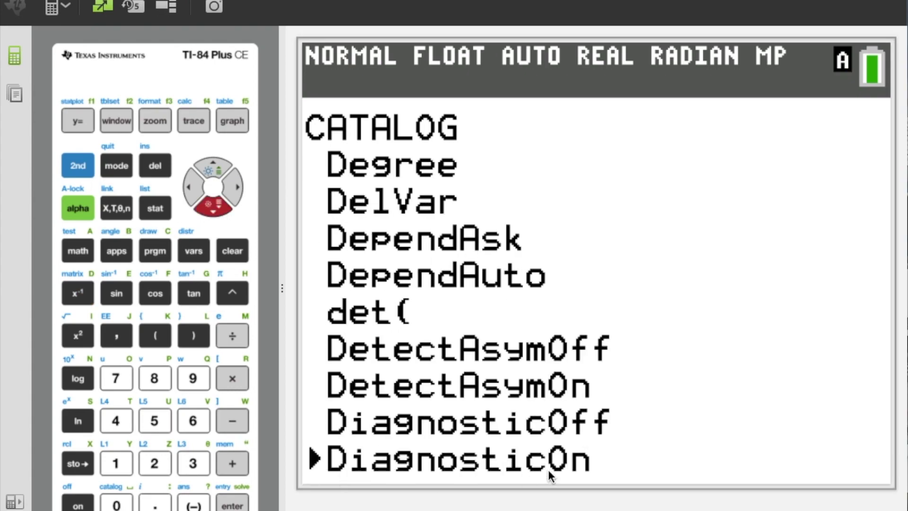
{"action": "left_click", "coordinate": [232, 505]}
{"action": "left_click", "coordinate": [232, 505]}
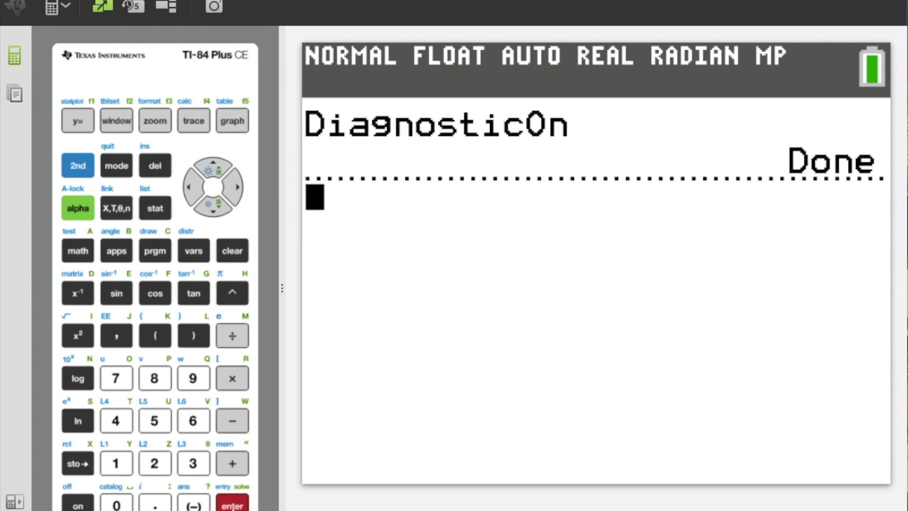